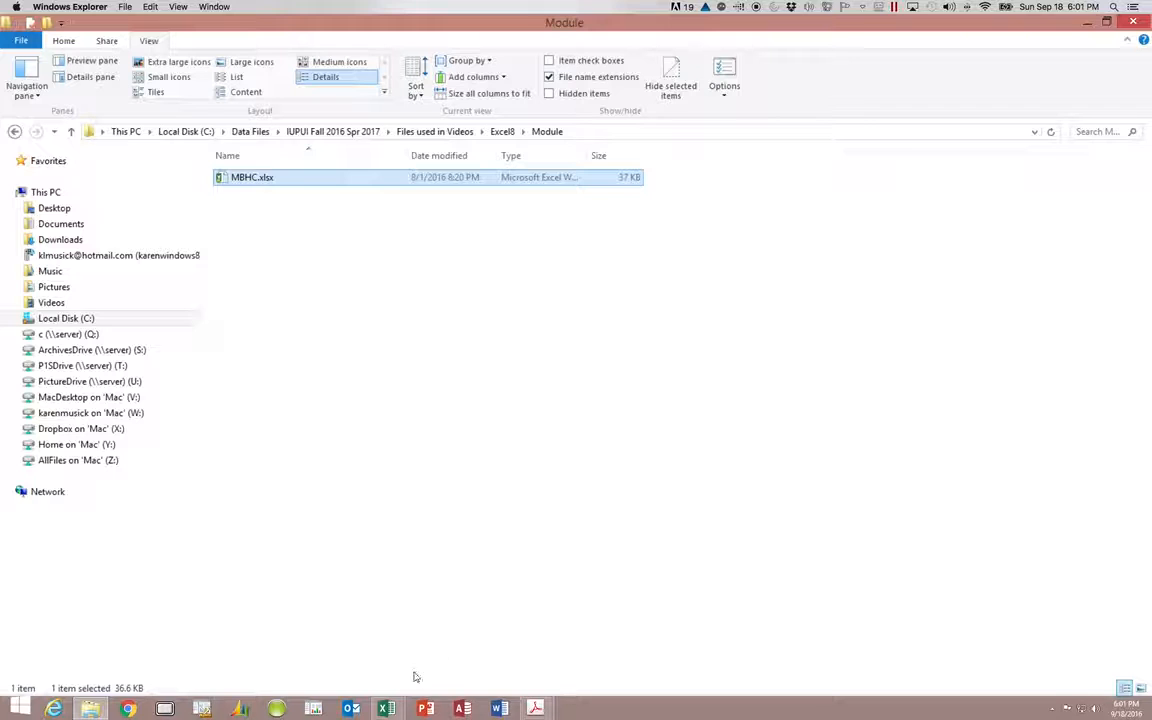
- Switch to the MBHC.xlsx workbook in Excel and select a cell outside, then a cell inside, the employee table
left_click(400, 709)
left_click(458, 672)
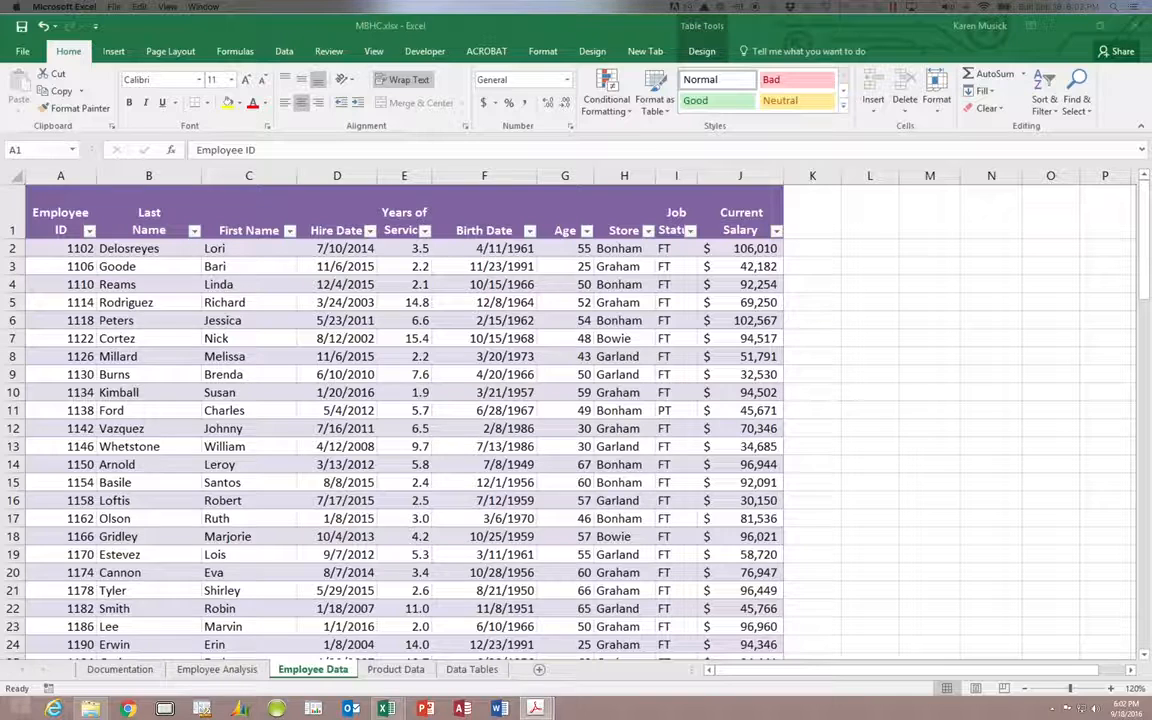
left_click(817, 226)
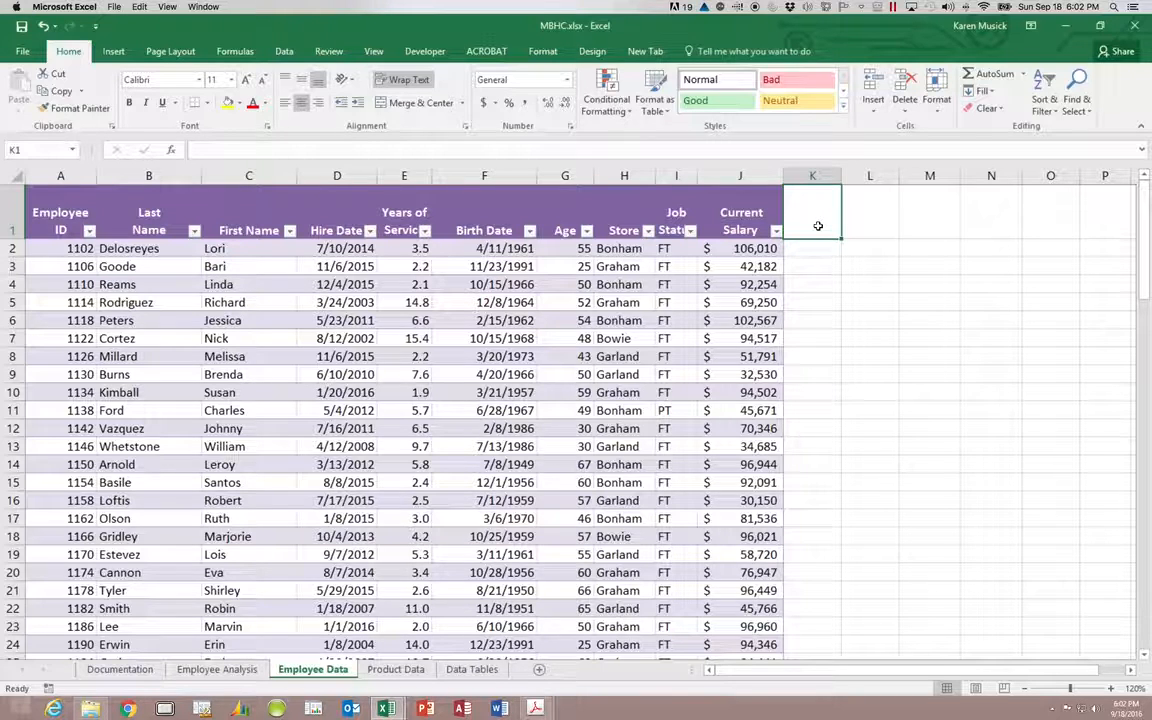
left_click(659, 338)
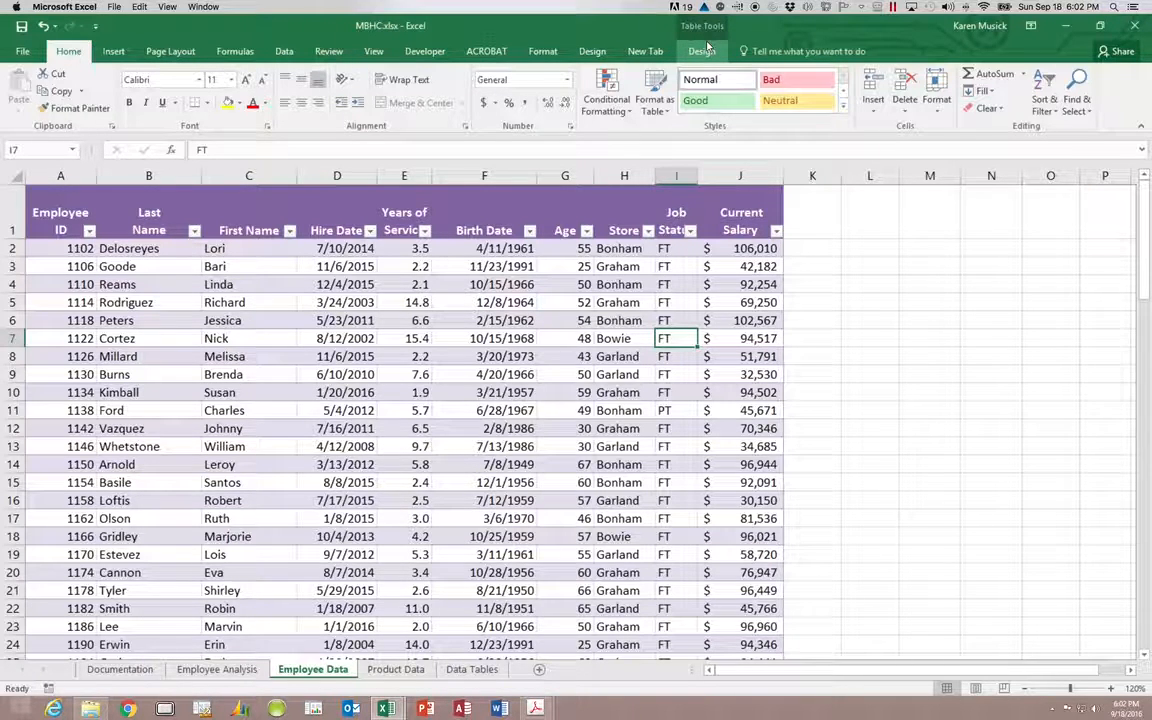
- Add a column headed "Birthday Month" to the employee table by entering the heading in K1
left_click(825, 213)
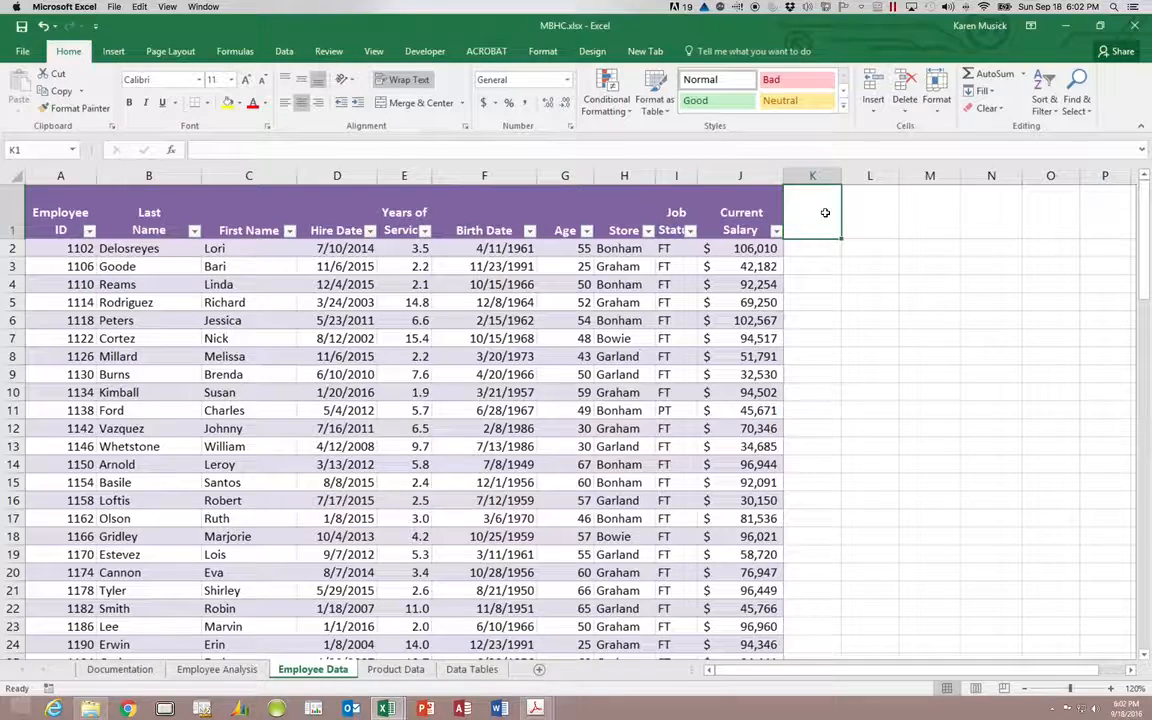
type("Birthday")
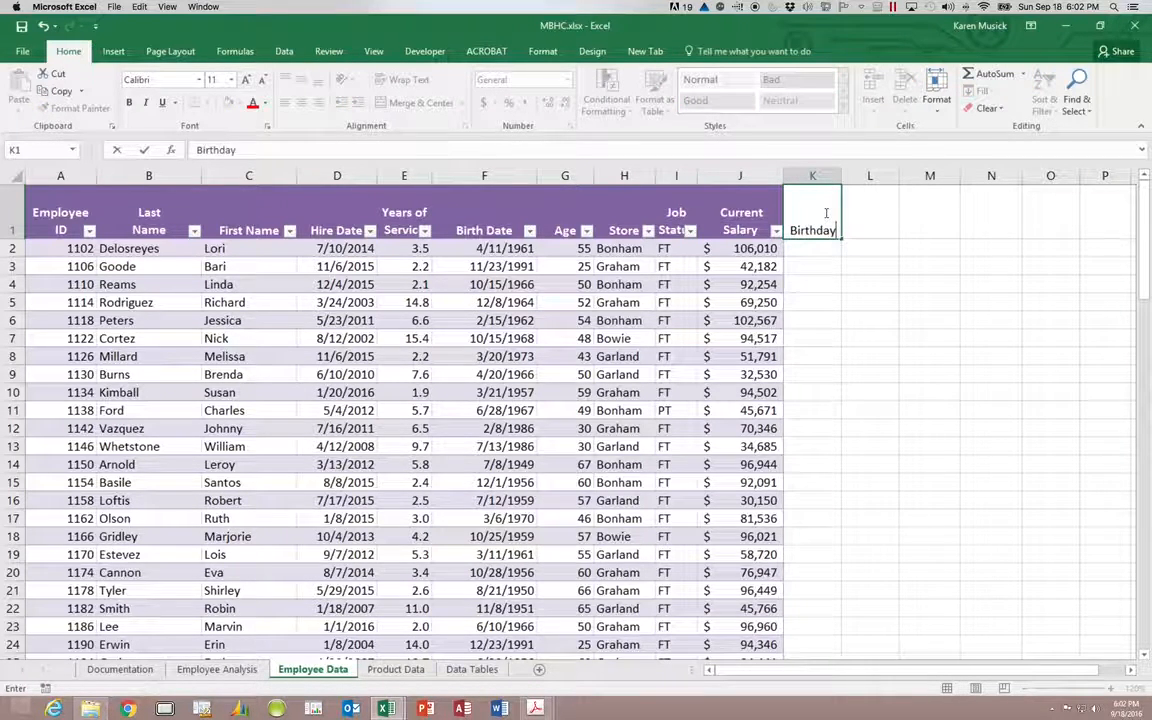
type(" Month")
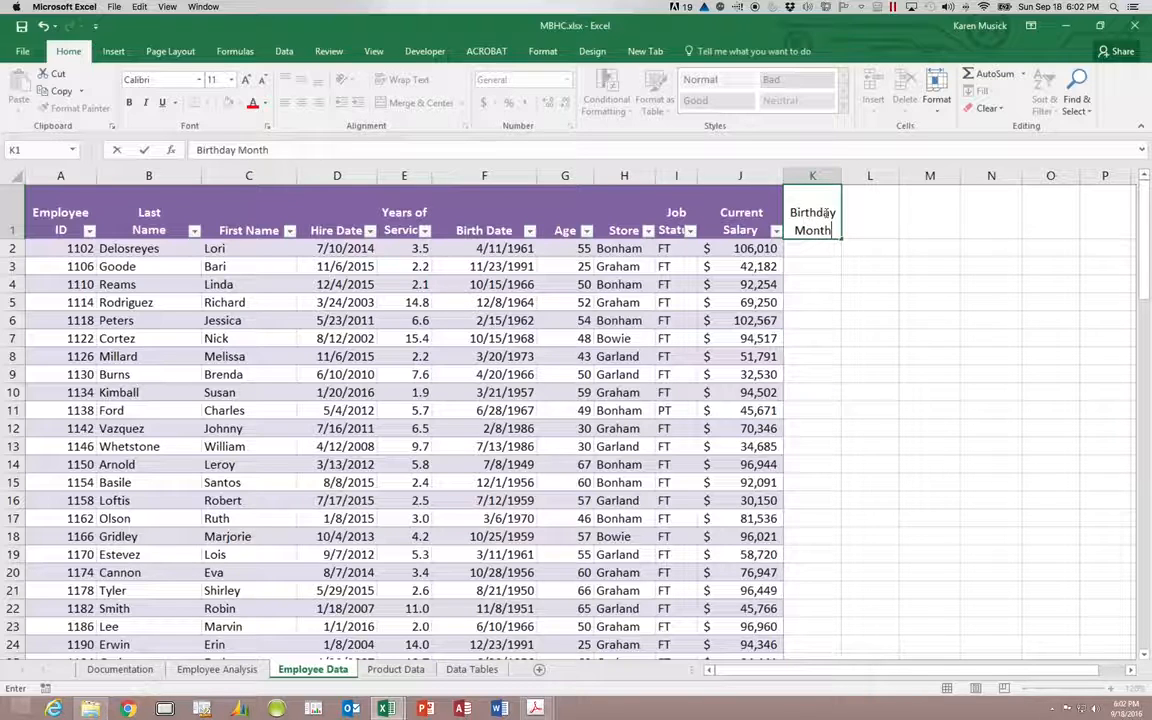
key("ctrl+Return")
key("Return")
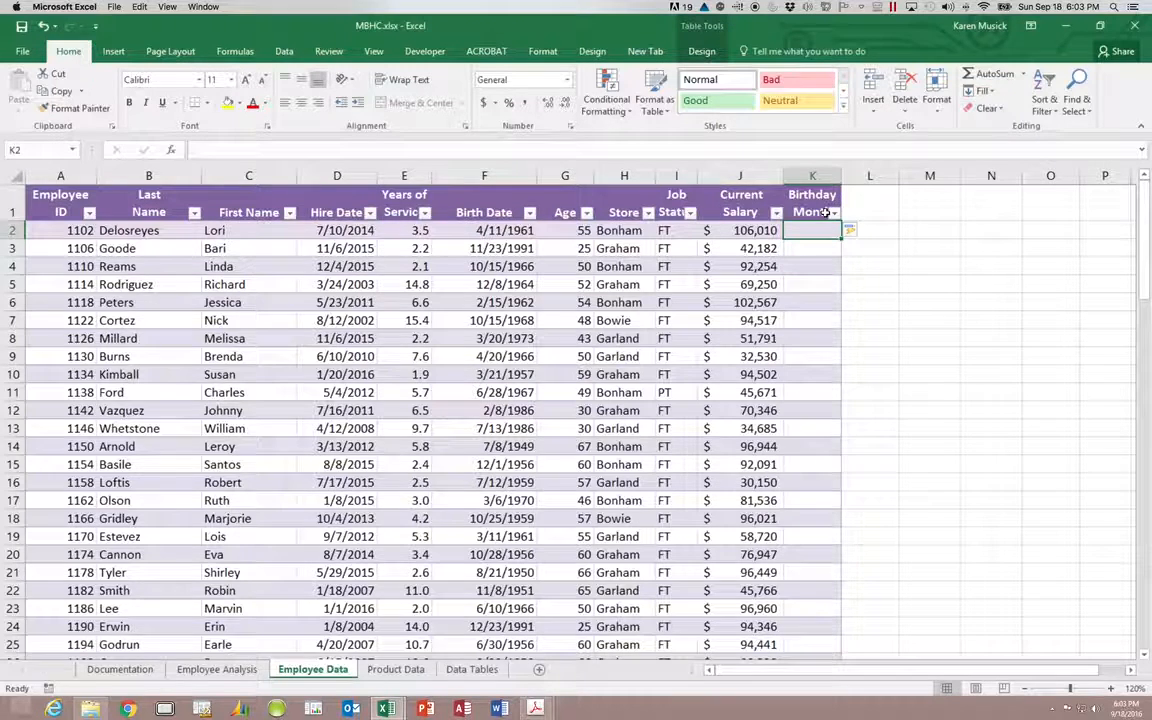
- Check the first employee's Birth Date cell and the "Birthday this month" value on the Data Tables sheet
scroll(825, 213, "right", 10)
left_click_drag(985, 671, 726, 670)
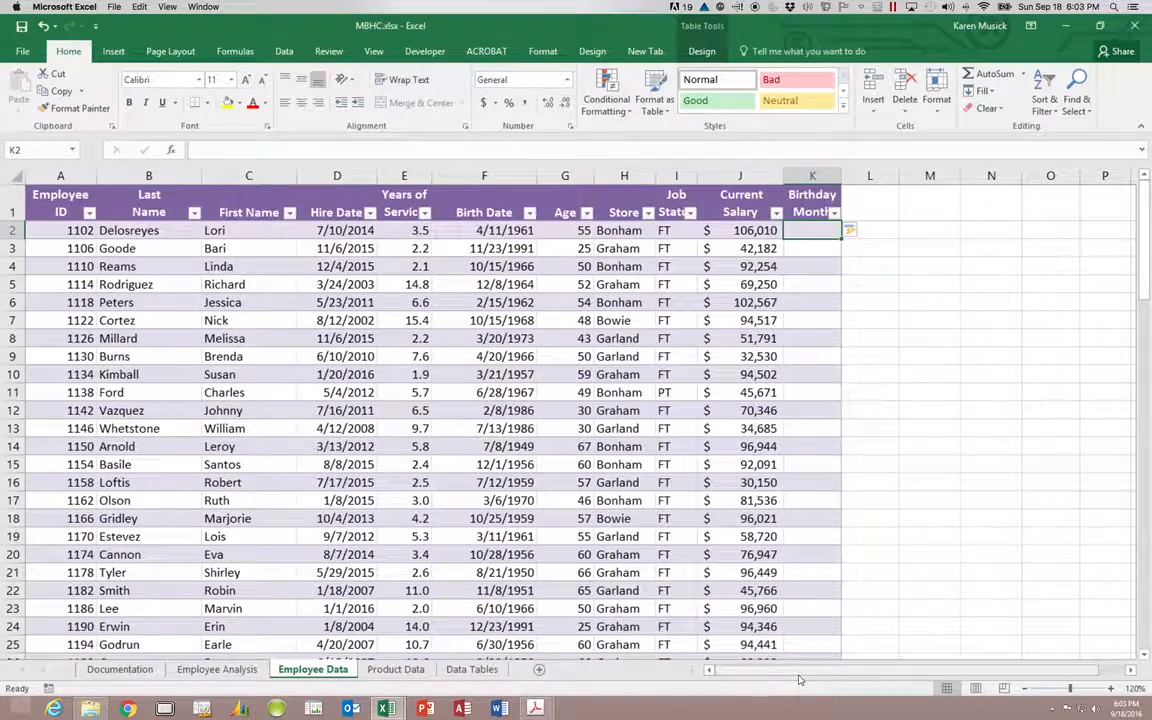
left_click(491, 231)
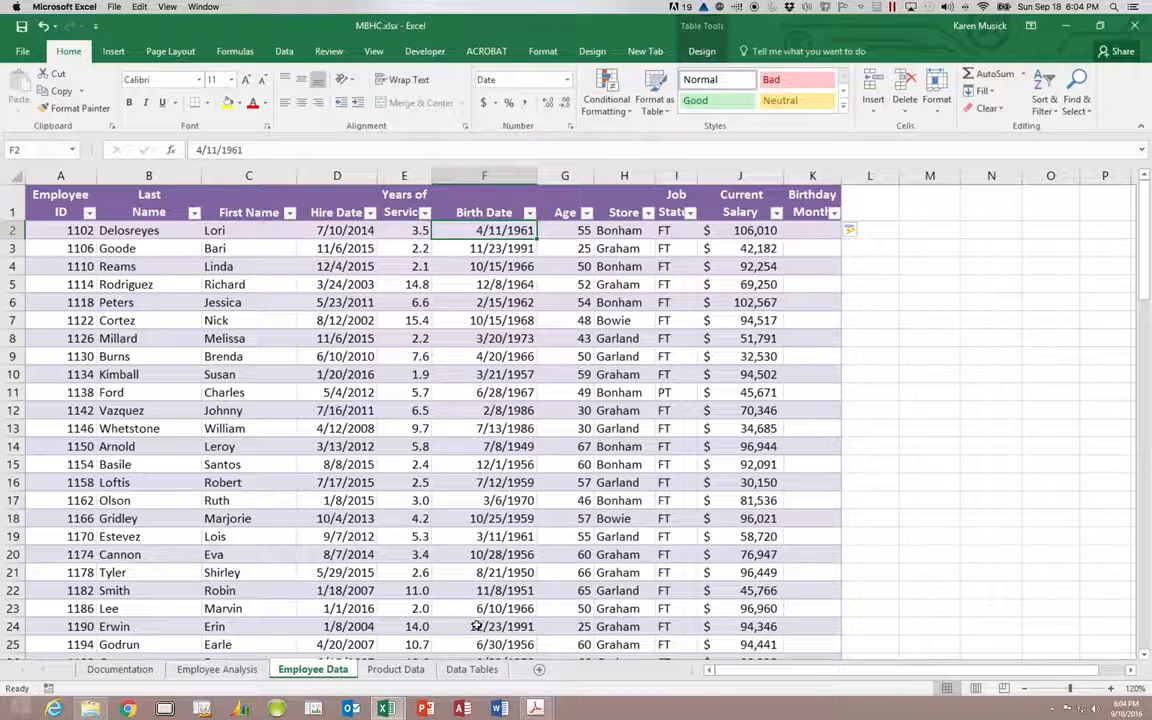
left_click(472, 669)
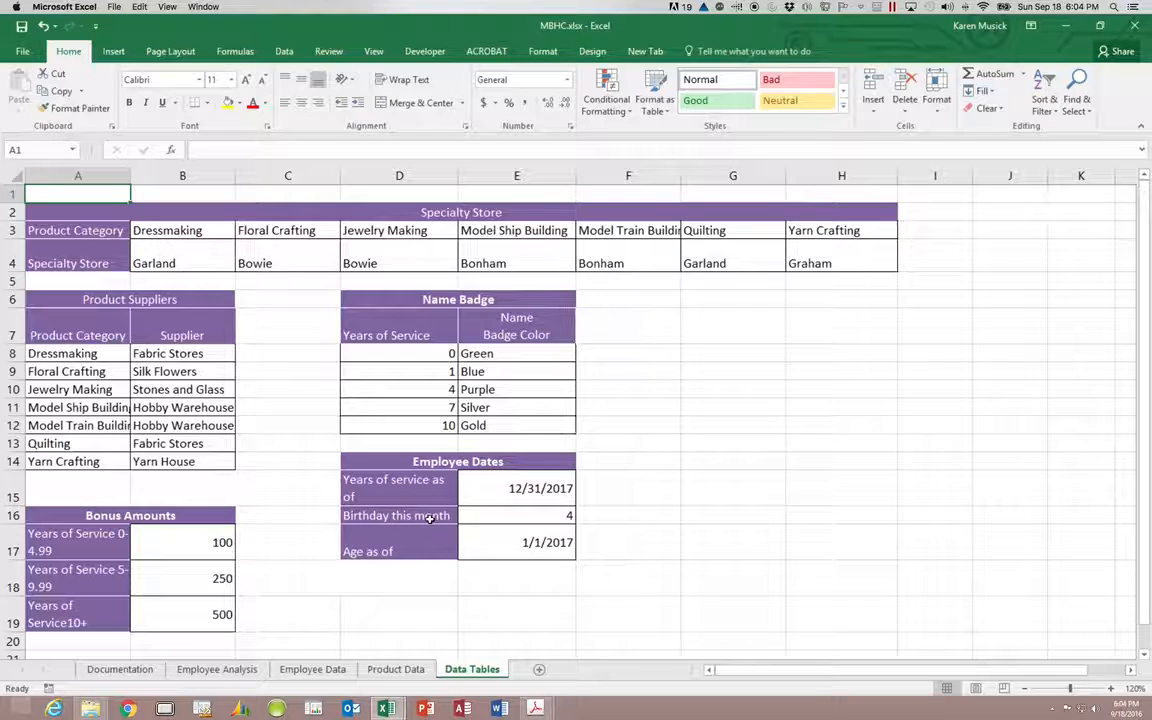
left_click(467, 515)
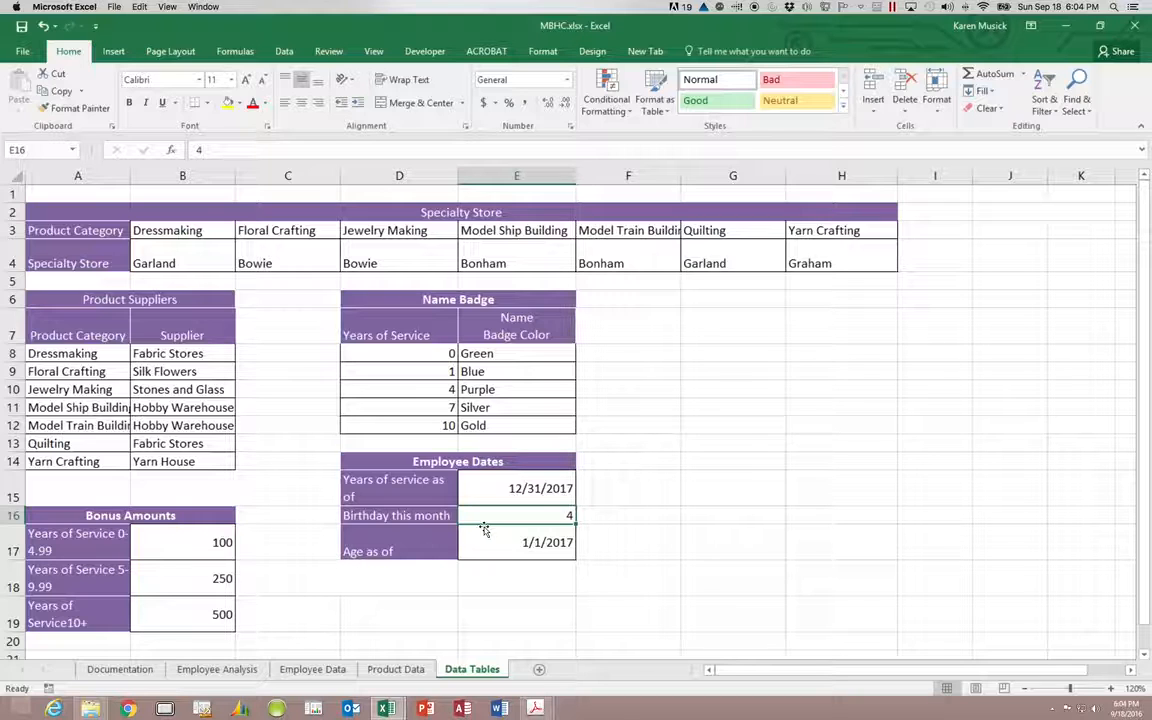
- In K2 of the Employee Data sheet, start an IF function whose logical test begins with month([@[Birth Date]])
left_click(314, 669)
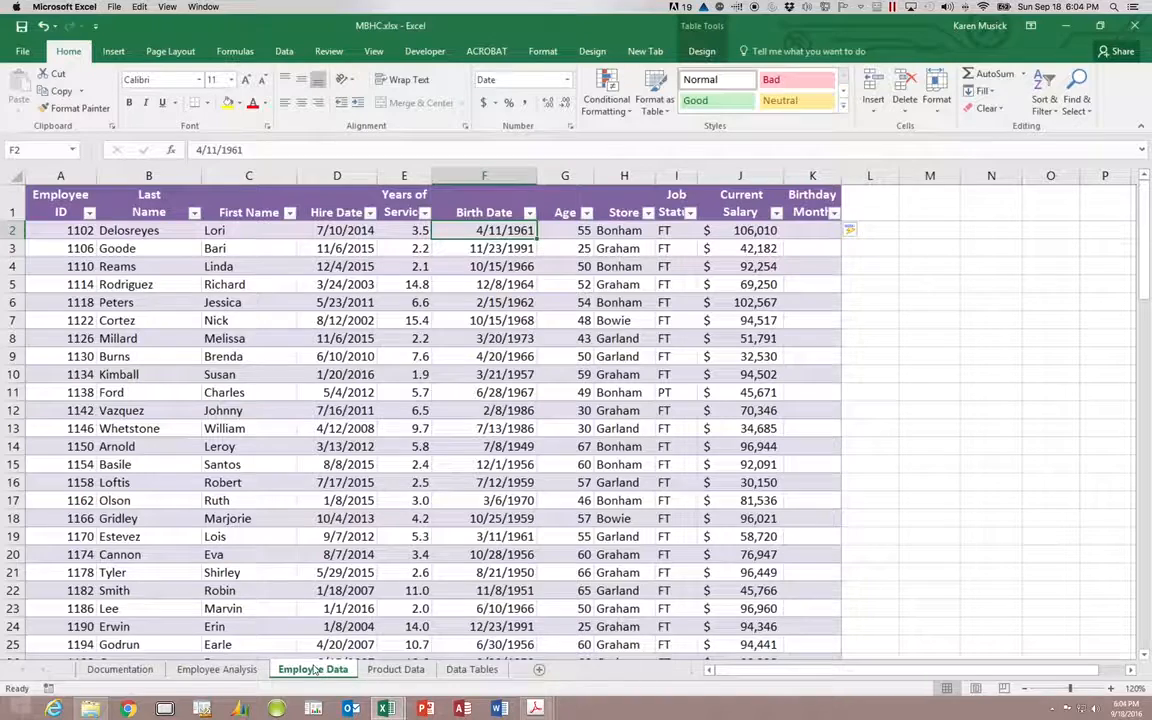
left_click(816, 229)
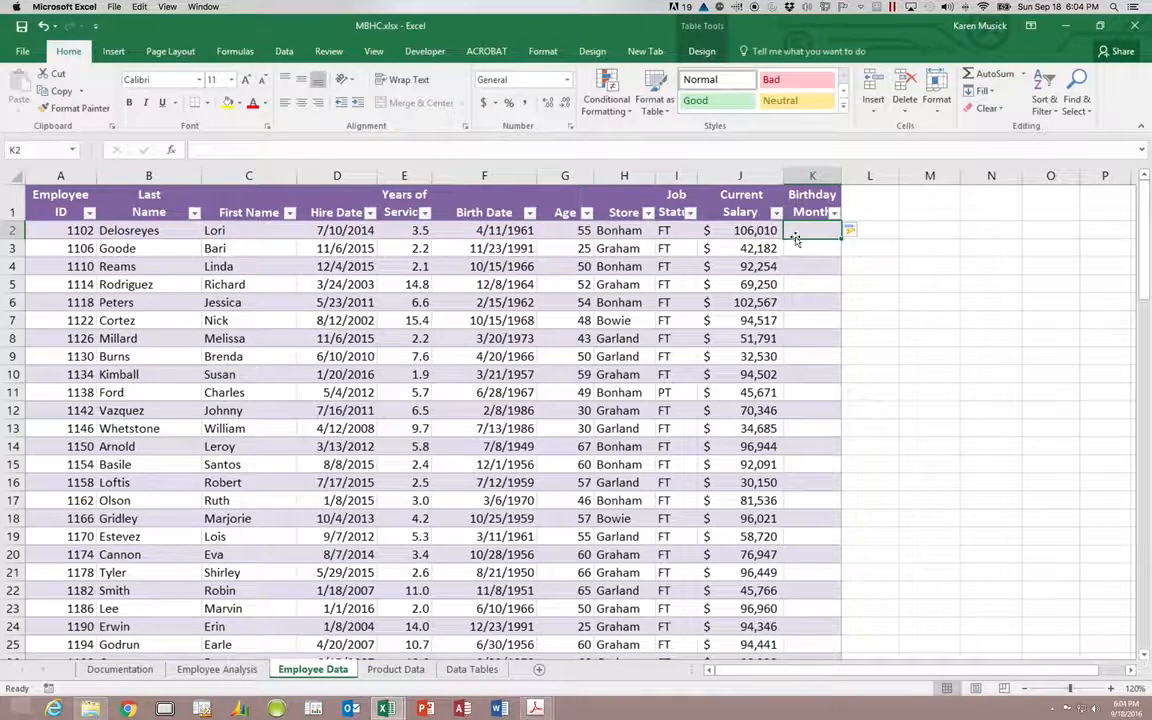
scroll(796, 238, "right", 2)
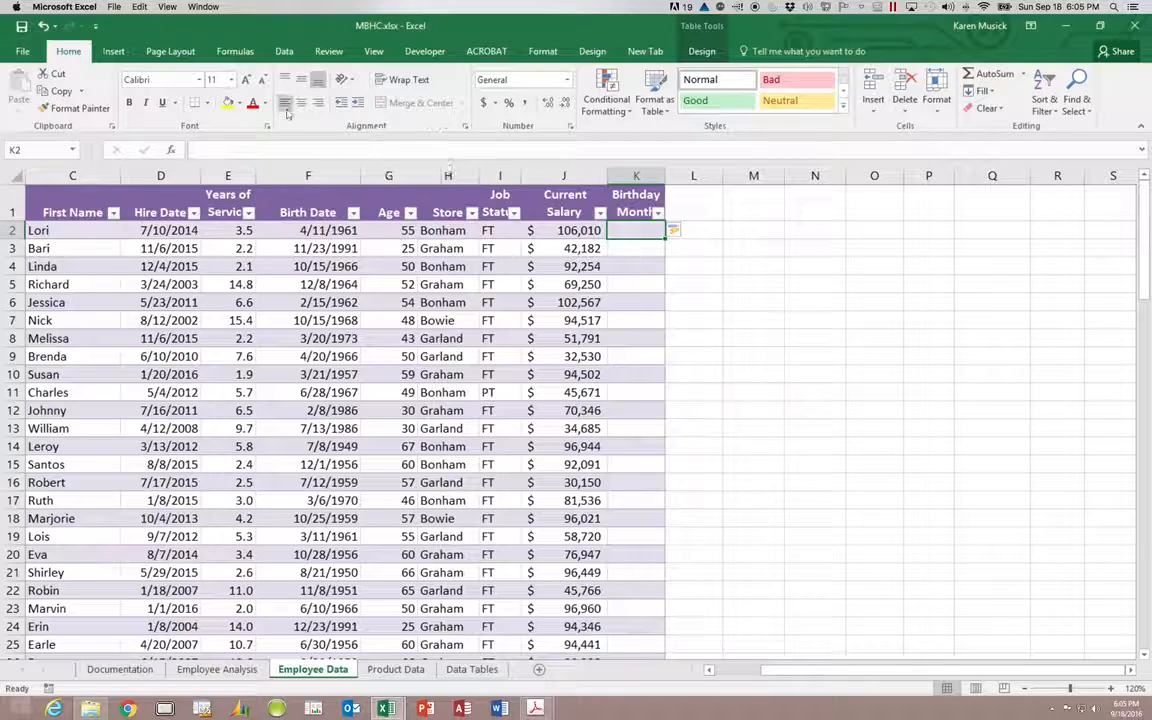
left_click(236, 51)
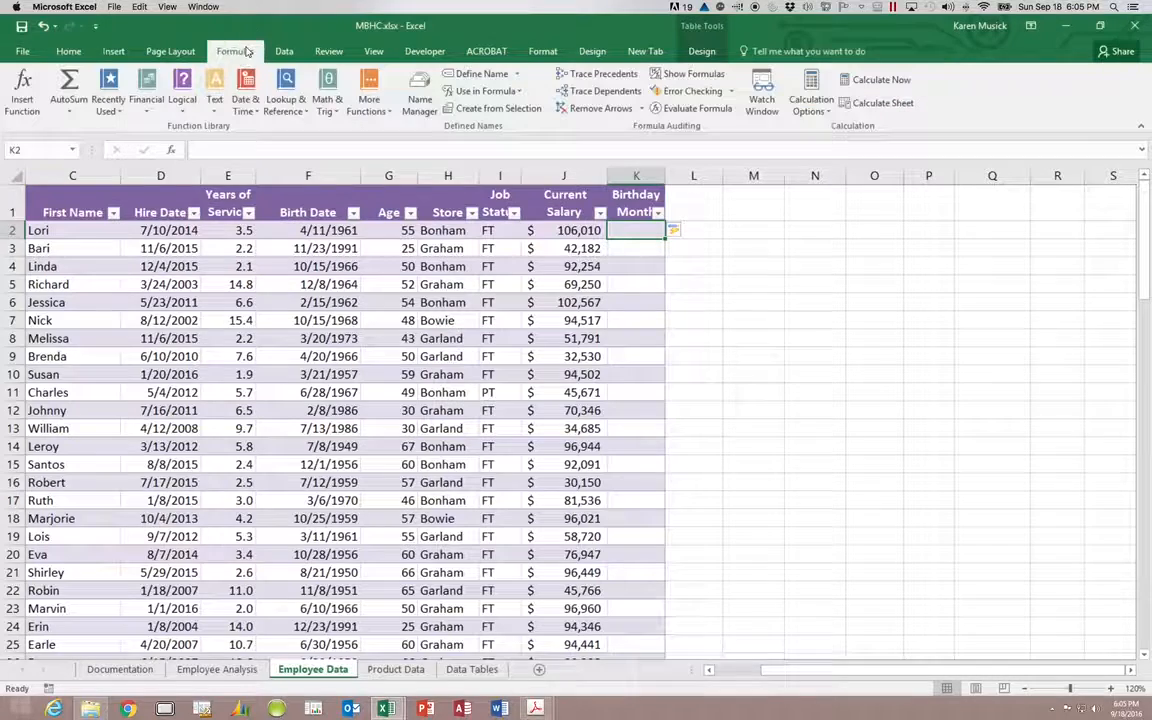
left_click(185, 108)
left_click(195, 160)
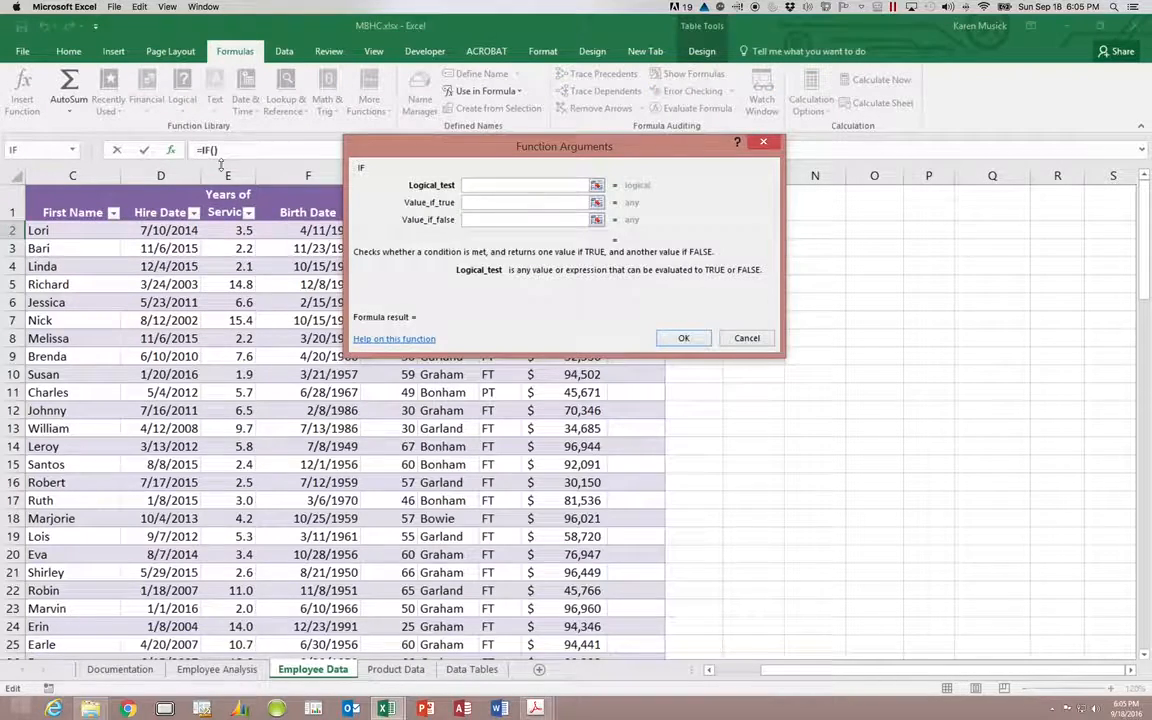
left_click_drag(664, 148, 720, 287)
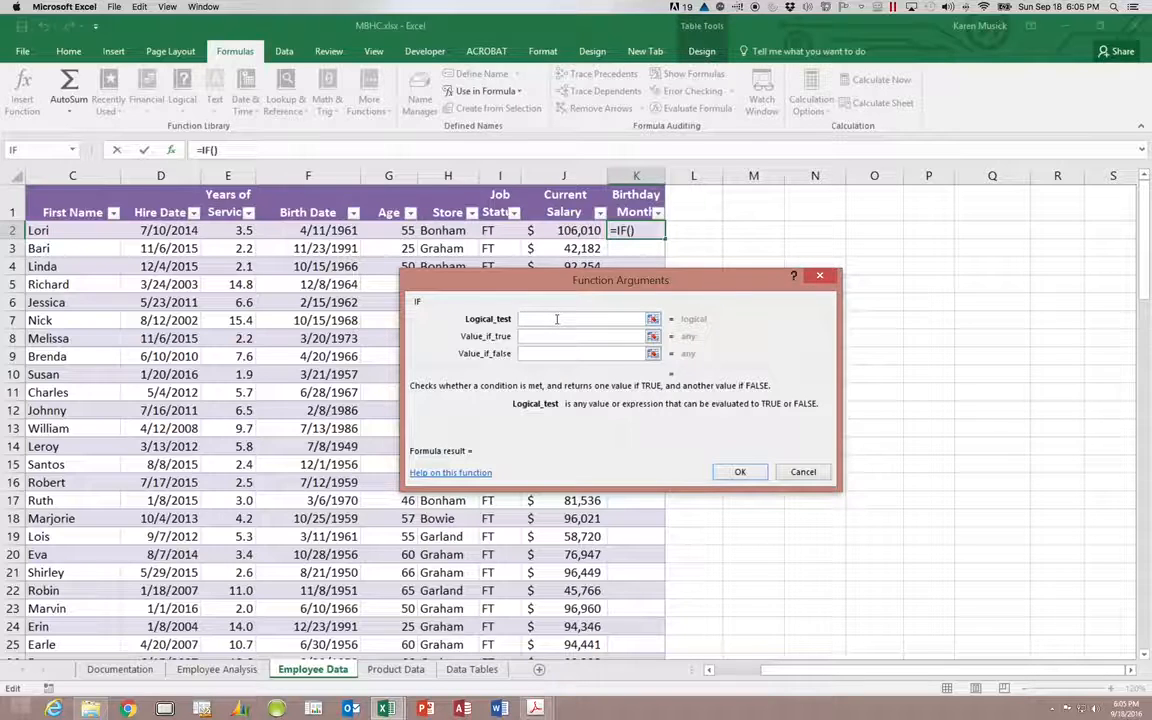
type("month(")
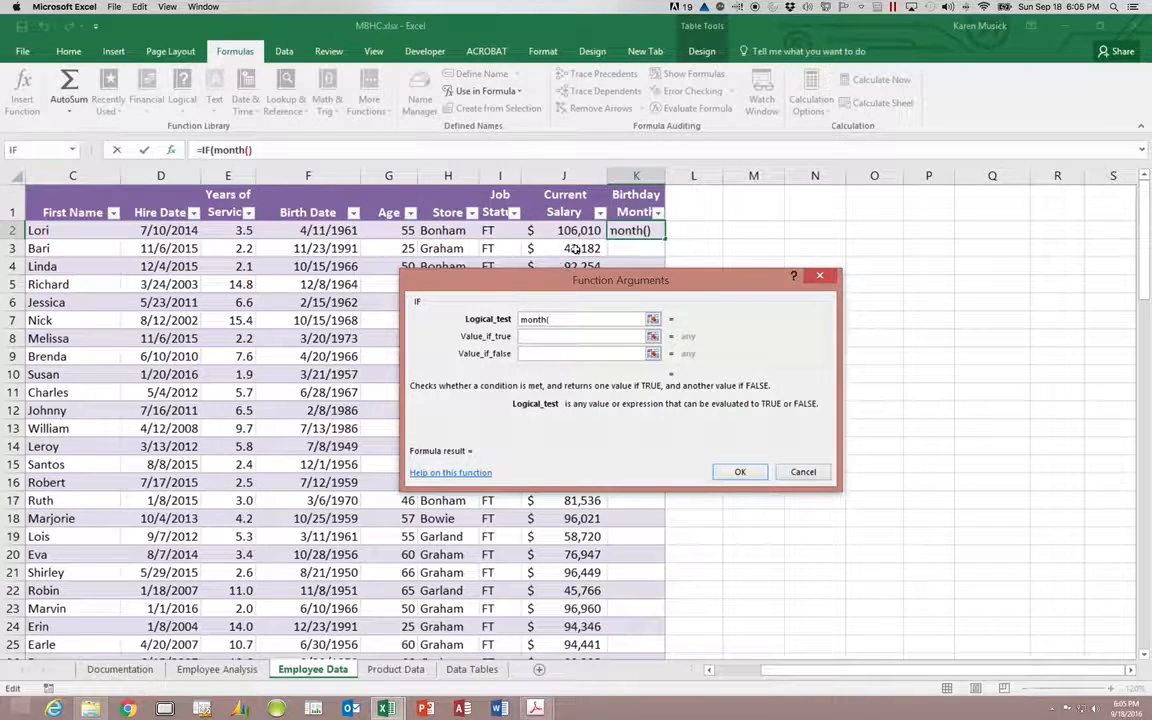
left_click(337, 230)
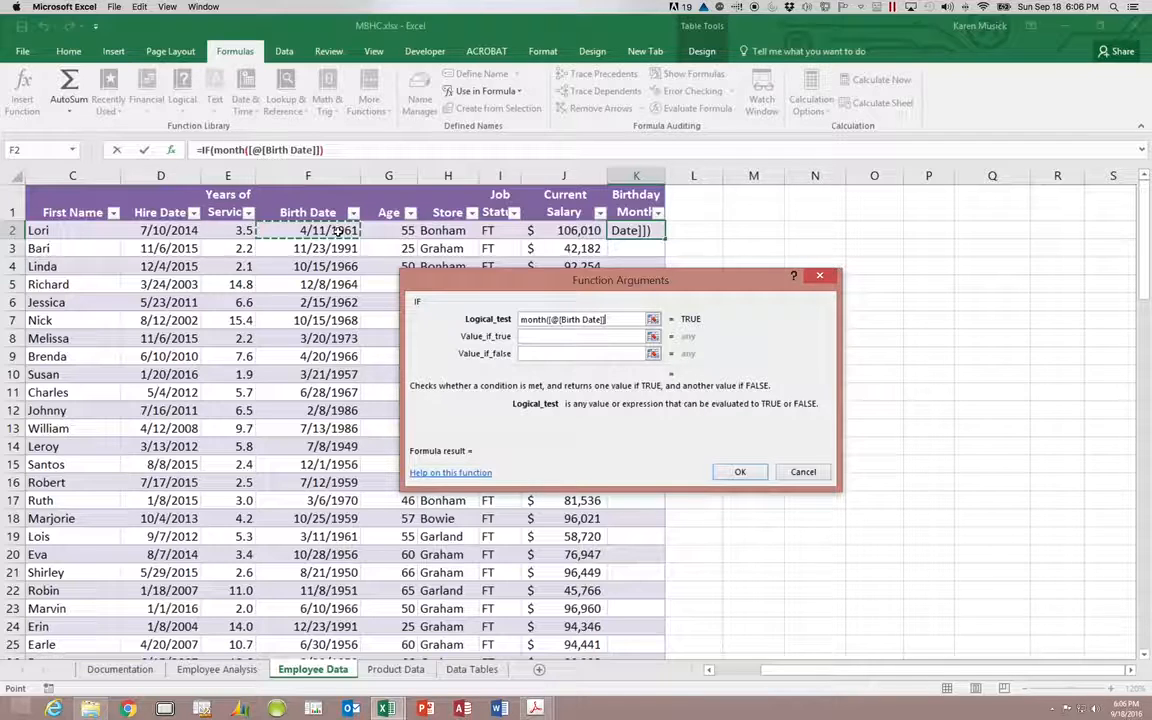
type(",")
type(")")
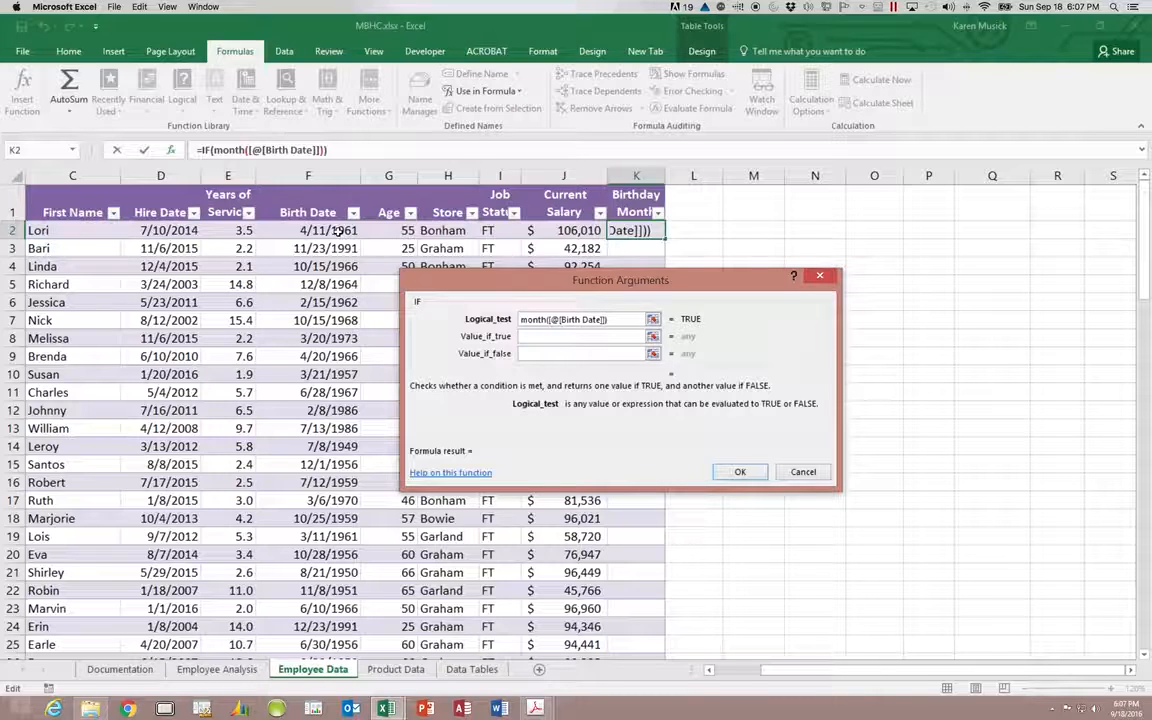
key("BackSpace")
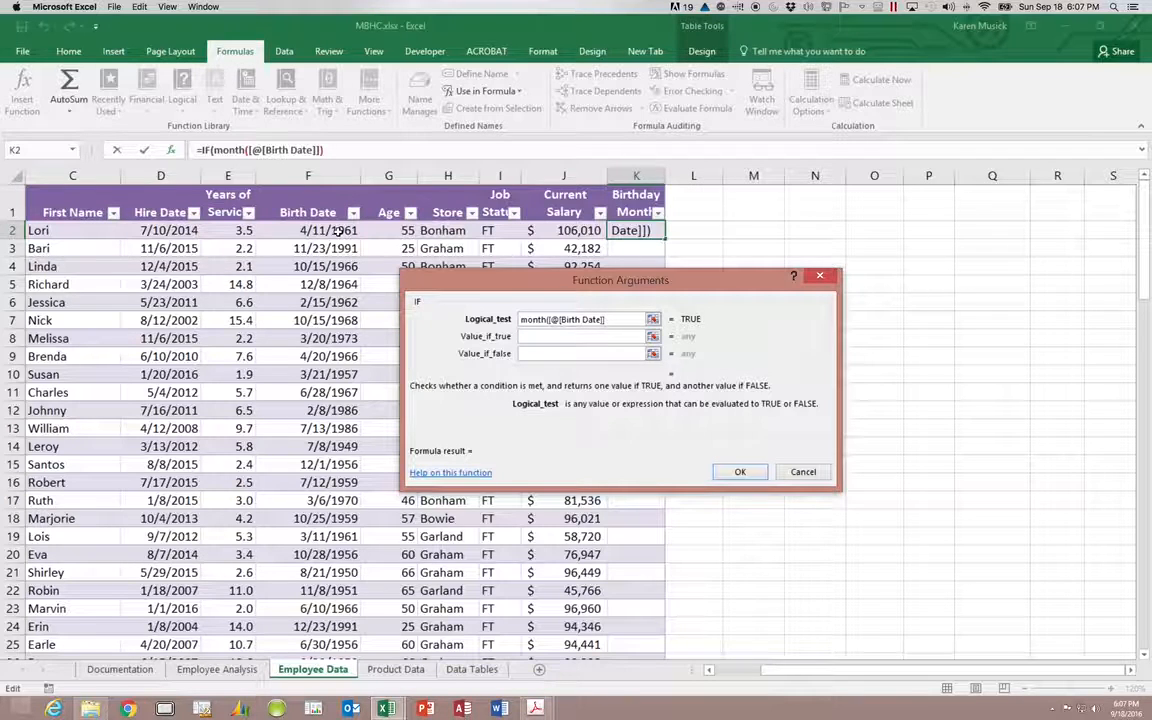
type(")")
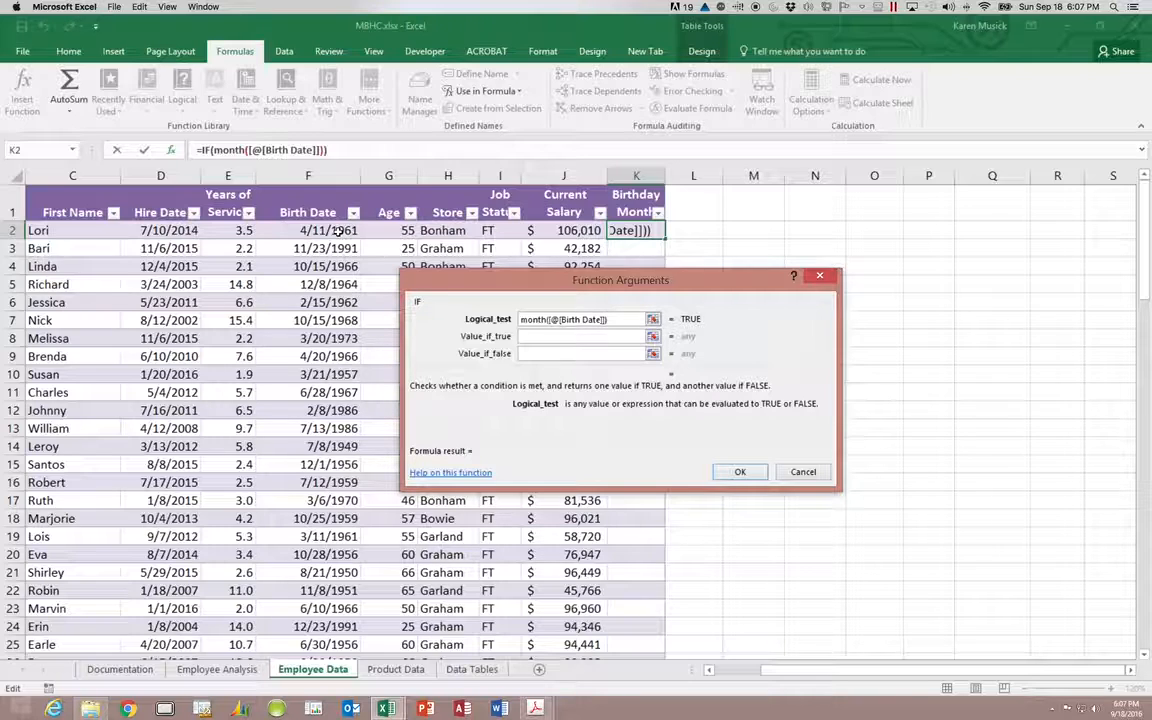
- Complete the logical test by comparing the month with the absolute reference 'Data Tables'!$E$16
type("=")
left_click(471, 671)
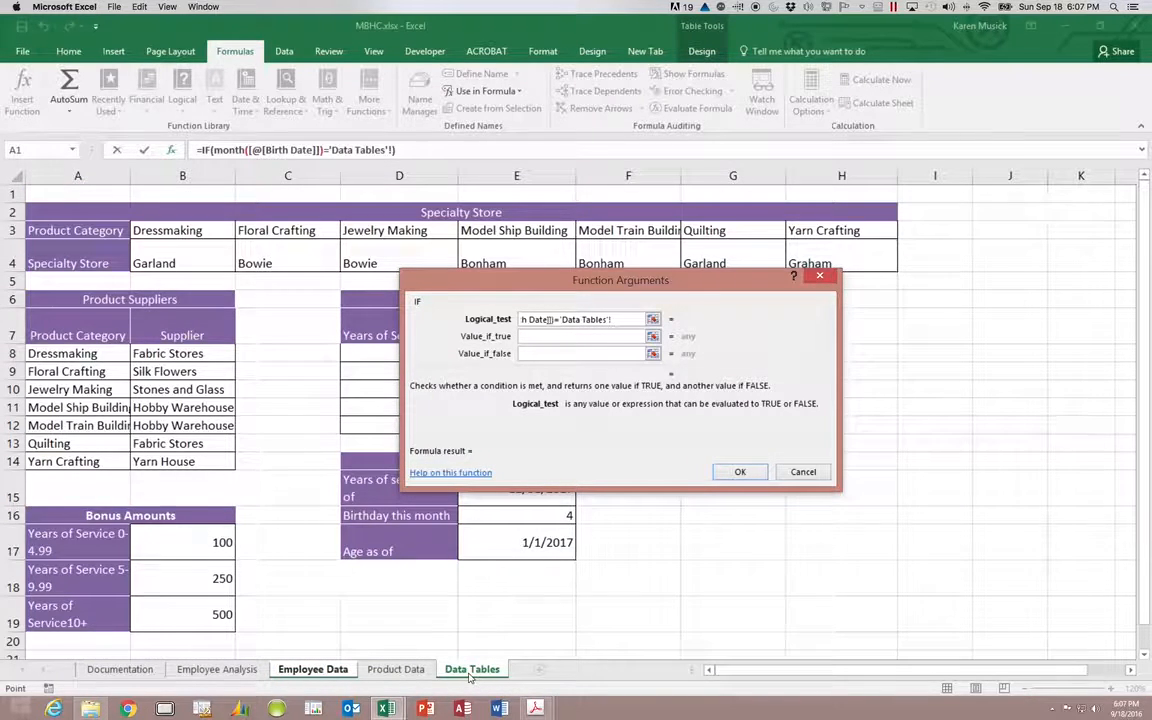
left_click(540, 517)
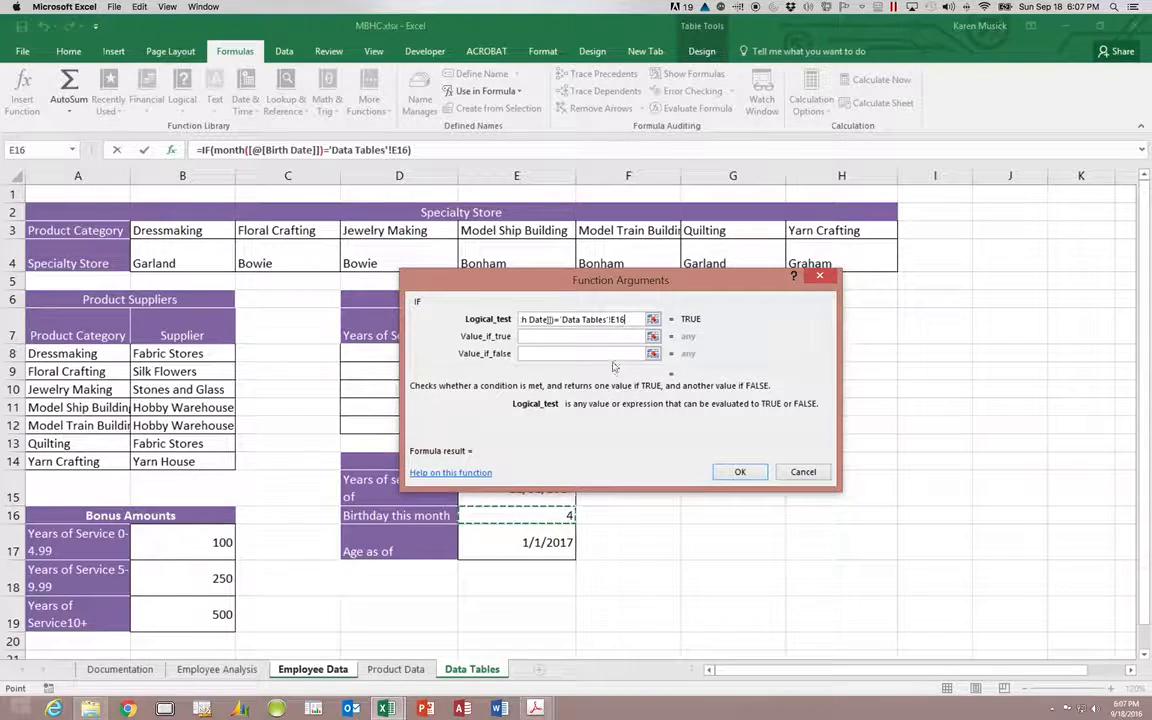
left_click(611, 319)
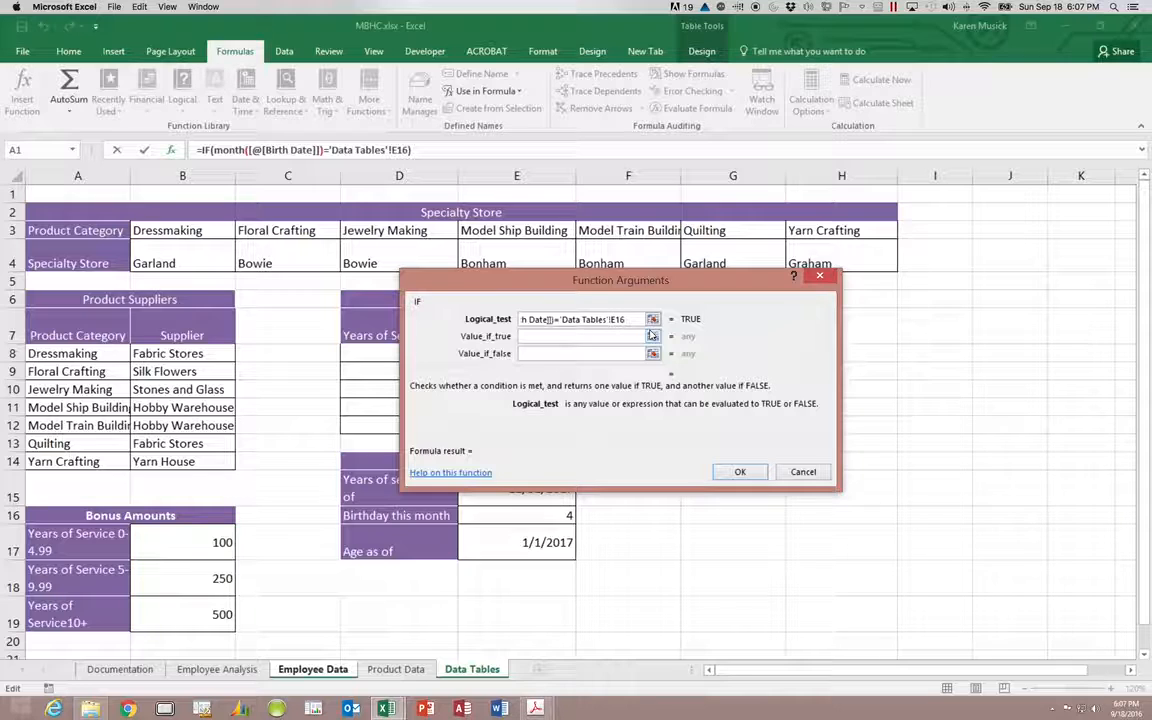
key("F4")
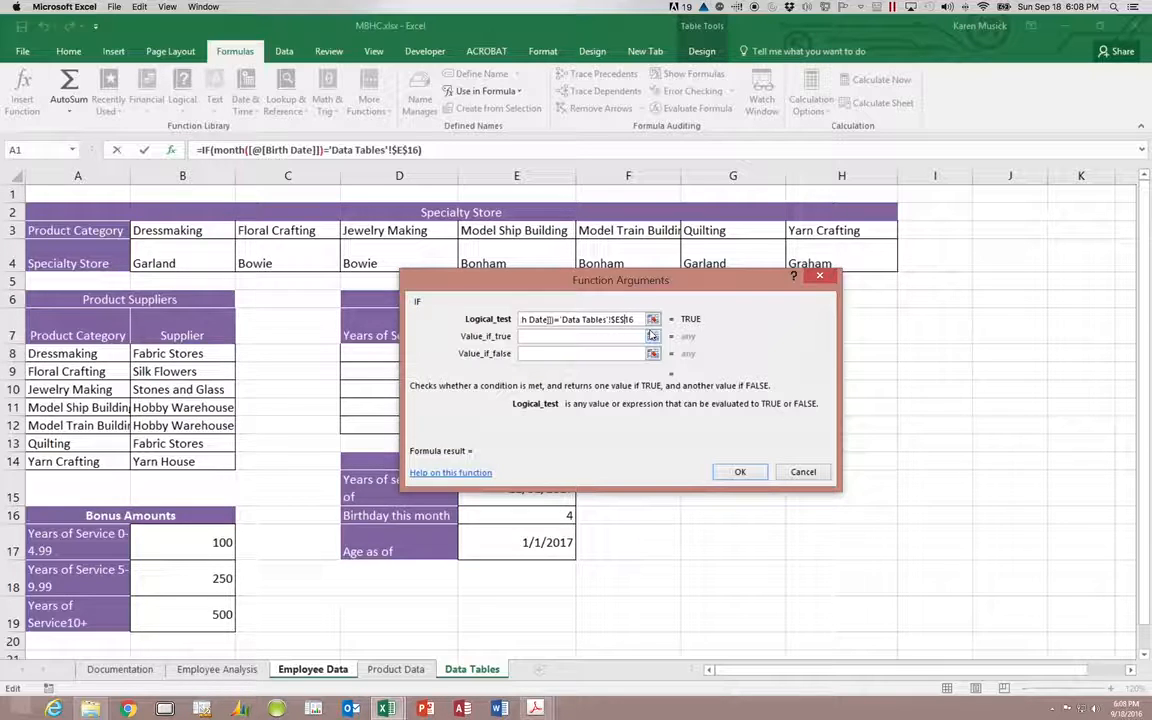
- Make the IF function return "Yes" when true and empty text "" when false, and enter the formula in K2
key("Tab")
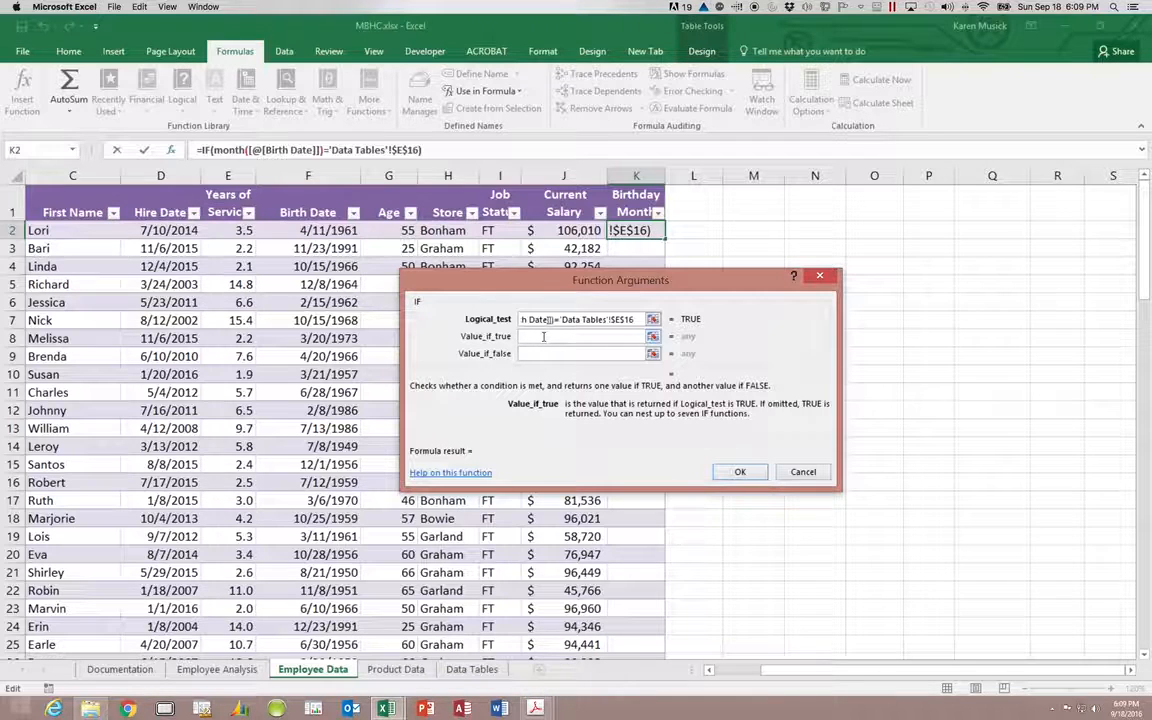
type("\"Y")
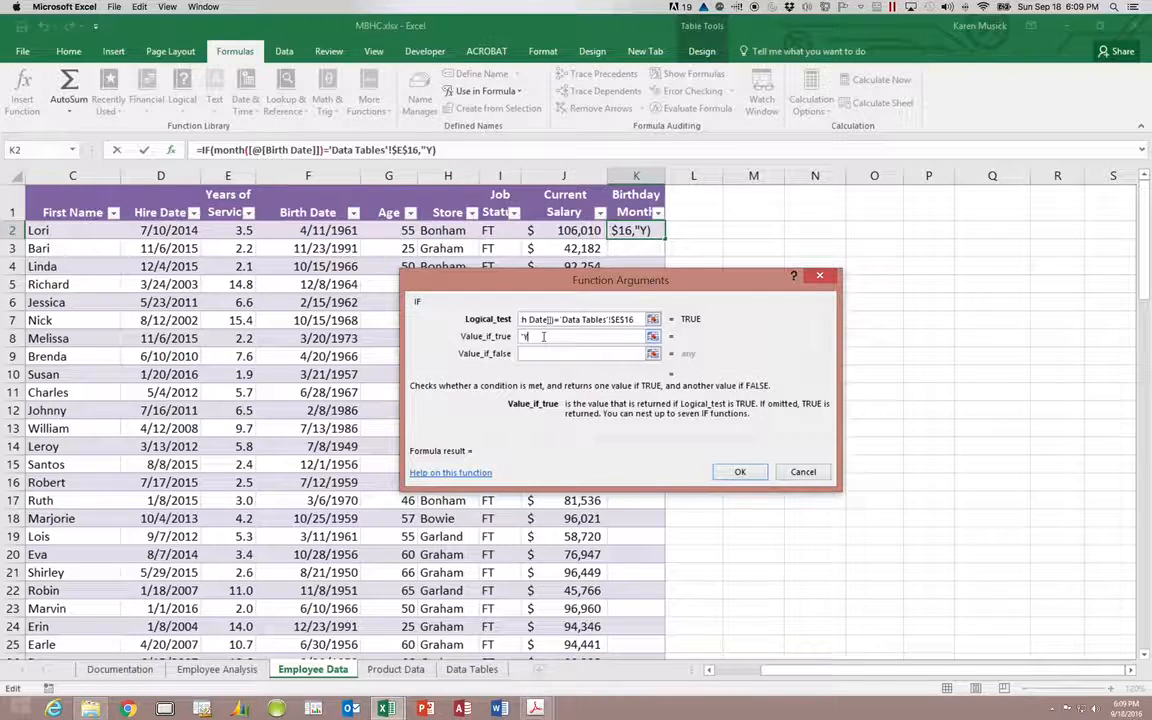
type("es\"")
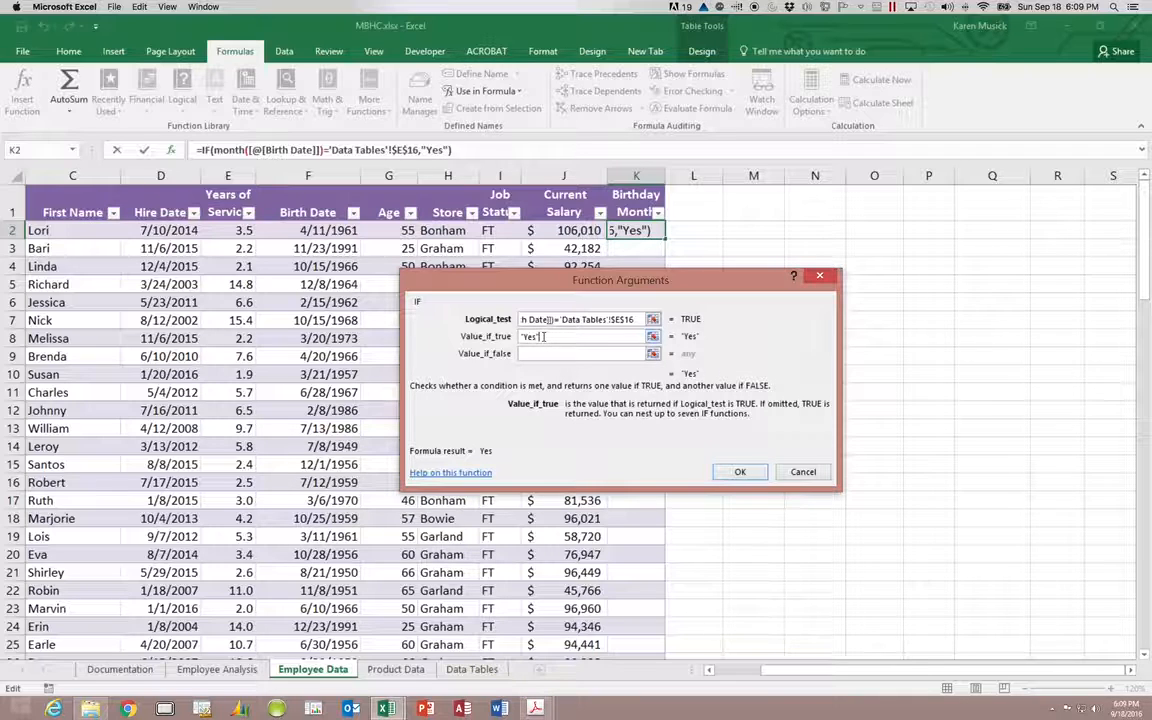
key("Tab")
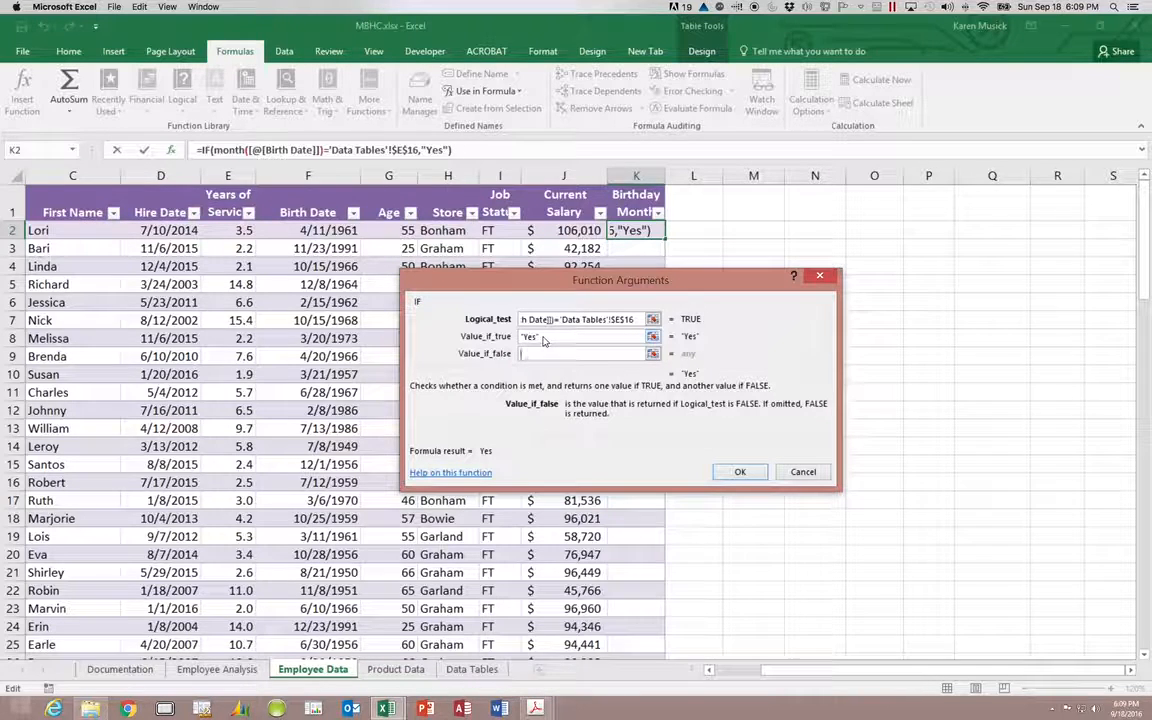
type("\"\"")
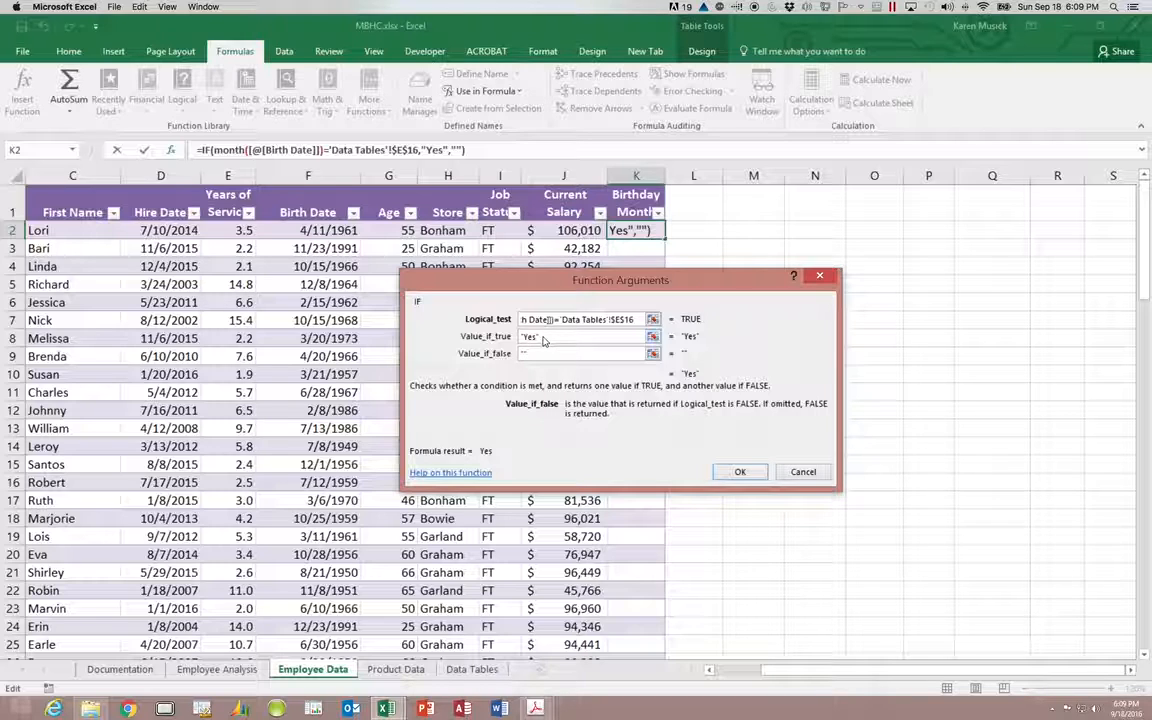
left_click(741, 472)
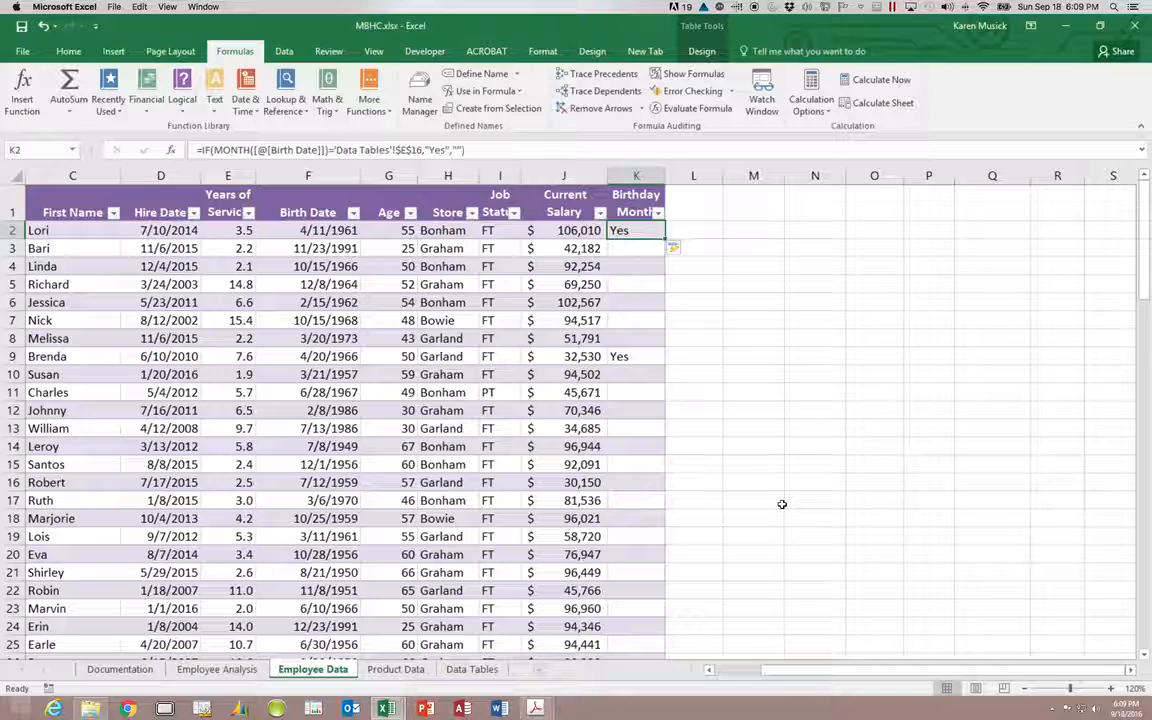
- Review the filled Birthday Month column against the birth dates and inspect the formula in K16
scroll(700, 470, "down", 1)
left_click(632, 418)
scroll(625, 420, "left", 1)
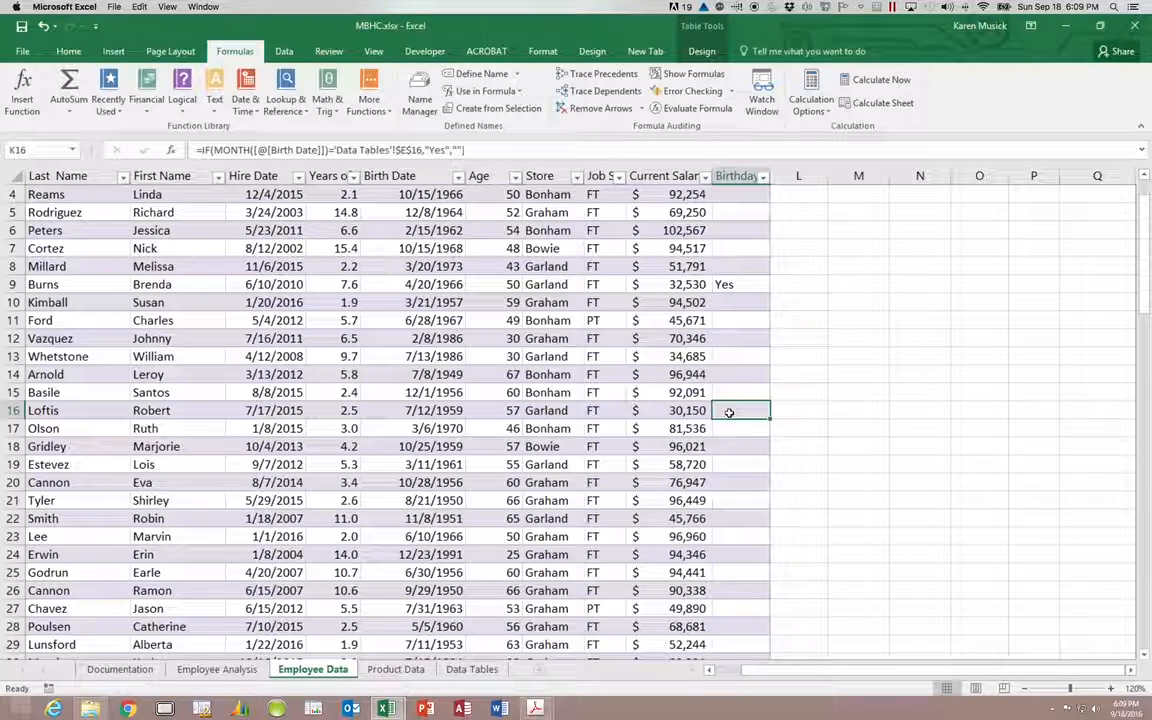
left_click_drag(1145, 305, 1139, 213)
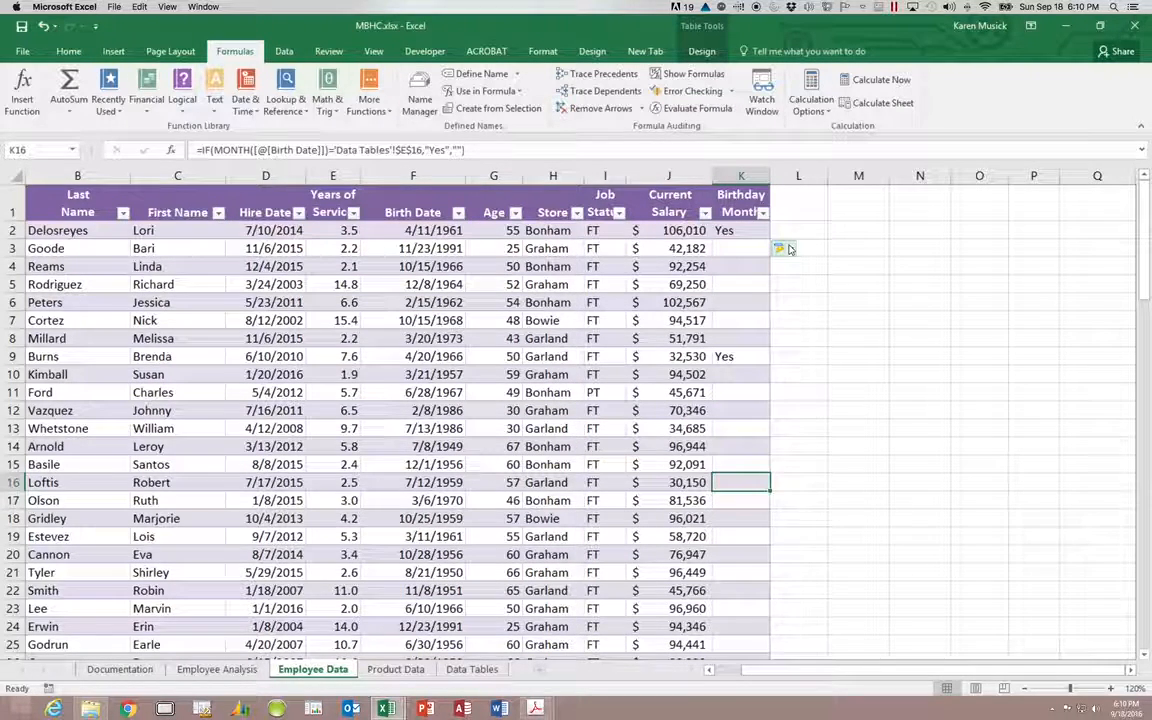